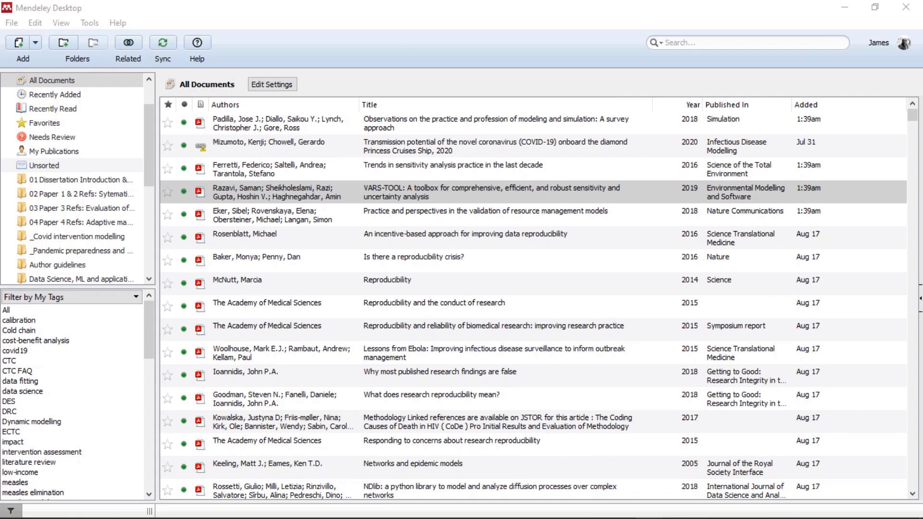
Step: Look over Mendeley's Word plugin options, then put the cursor after 'quis urna.'
left_click(420, 9)
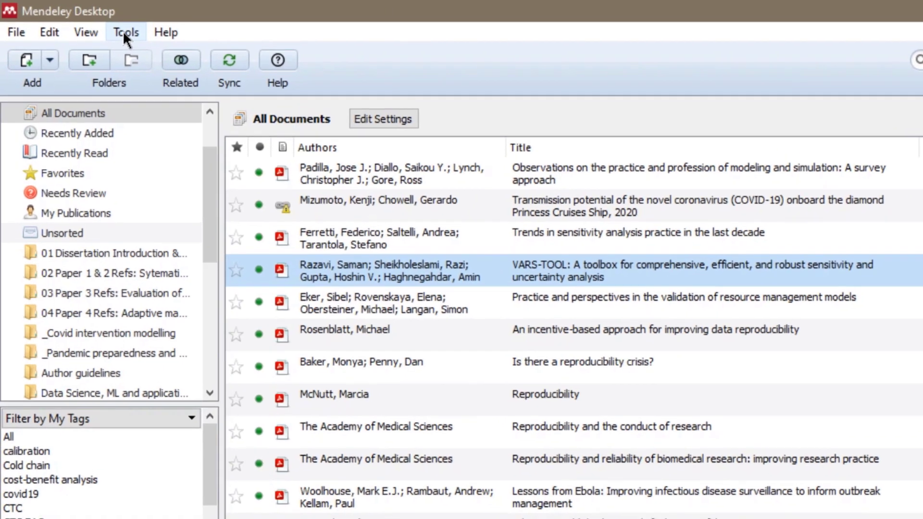
left_click(114, 30)
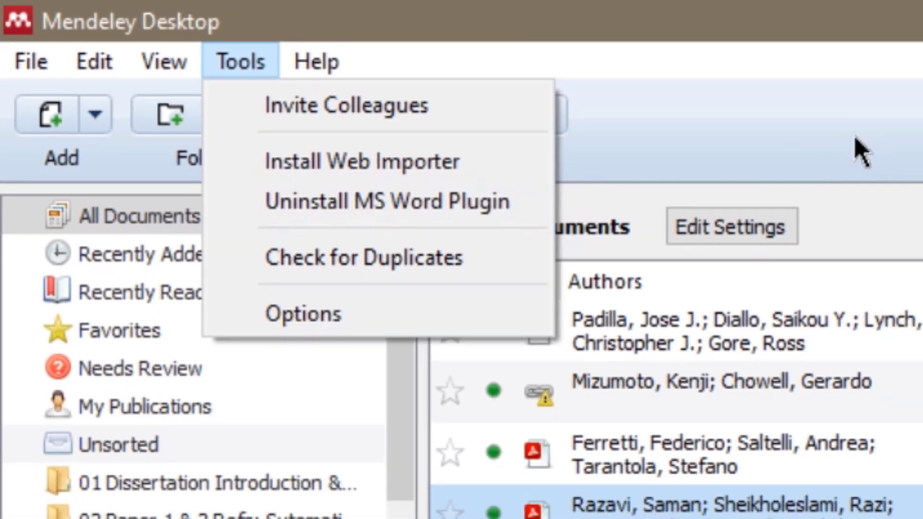
left_click(704, 144)
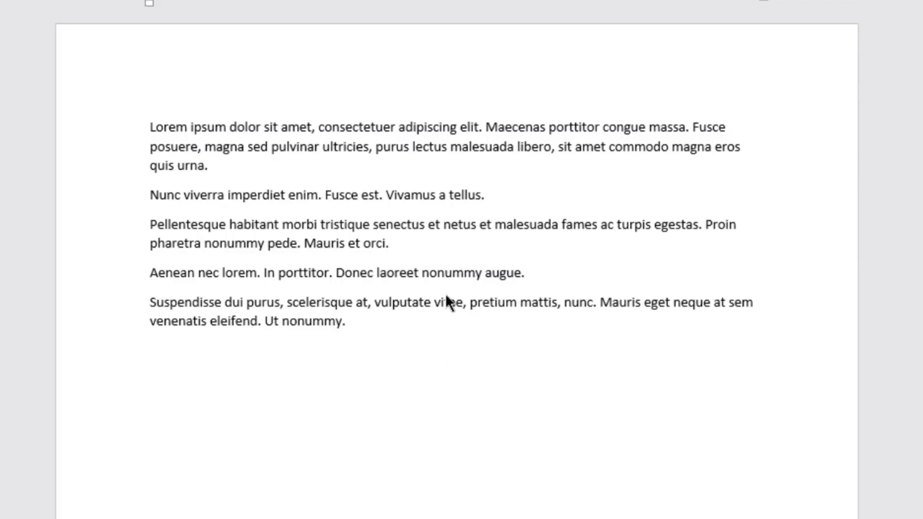
left_click(248, 171)
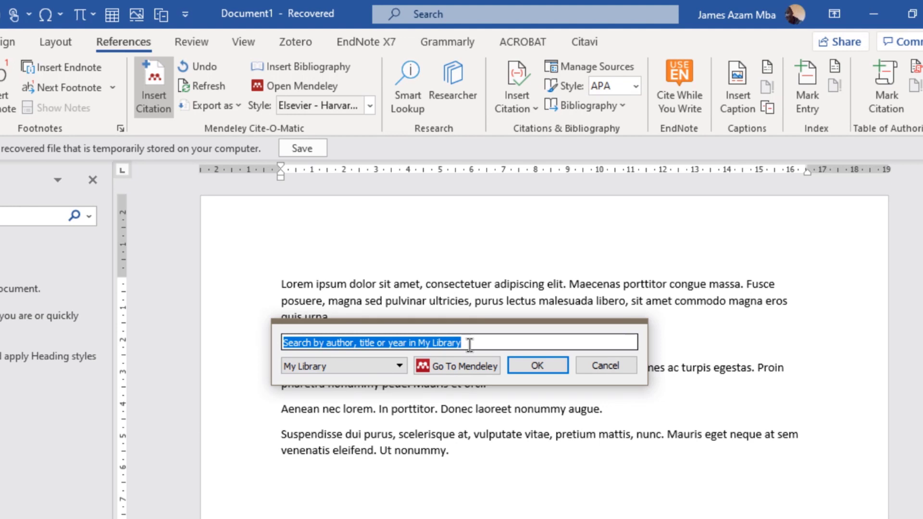
Step: Search 'measles' and insert the Orbann et al. 2017 citation after 'quis urna.'
type("measles")
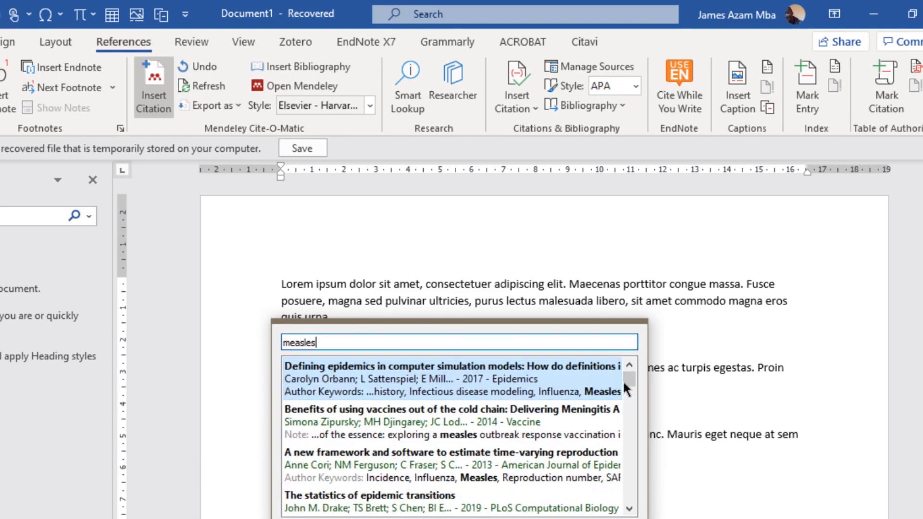
mouse_move(630, 380)
left_mouse_down()
mouse_move(627, 460)
mouse_move(632, 377)
left_mouse_up()
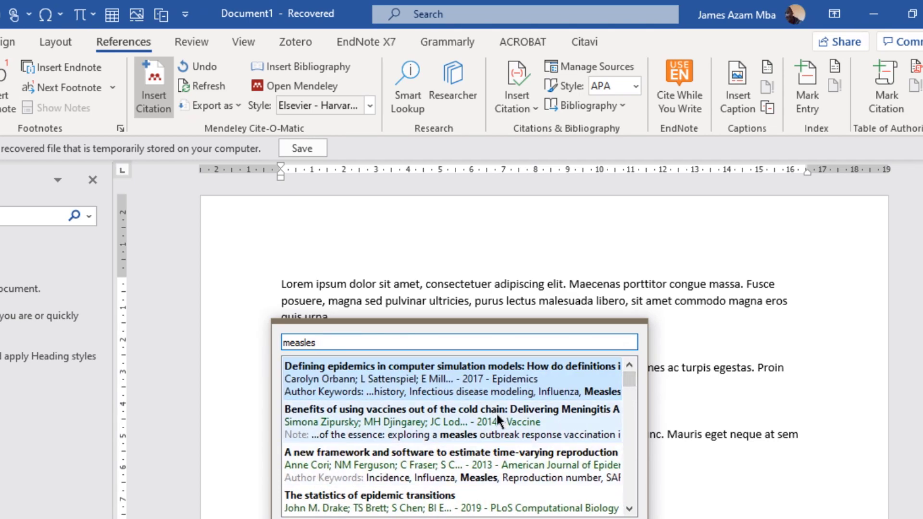
left_click(356, 381)
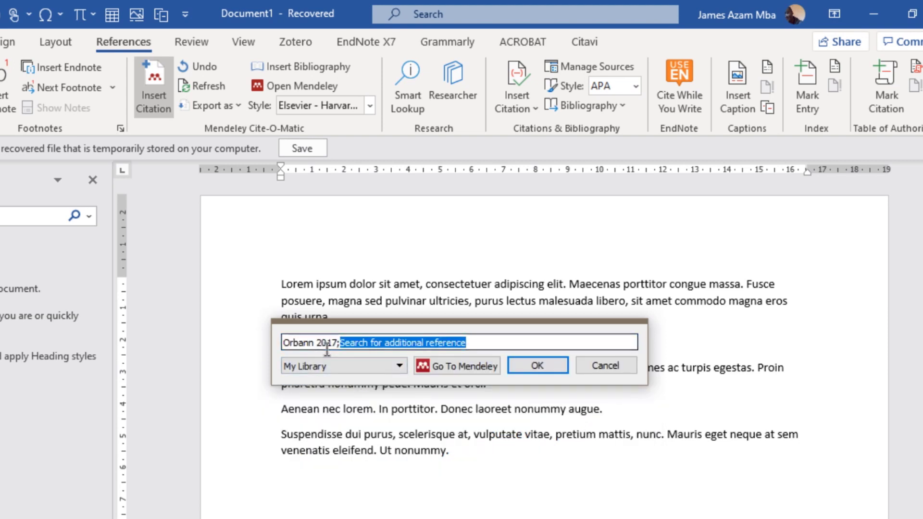
left_click(531, 366)
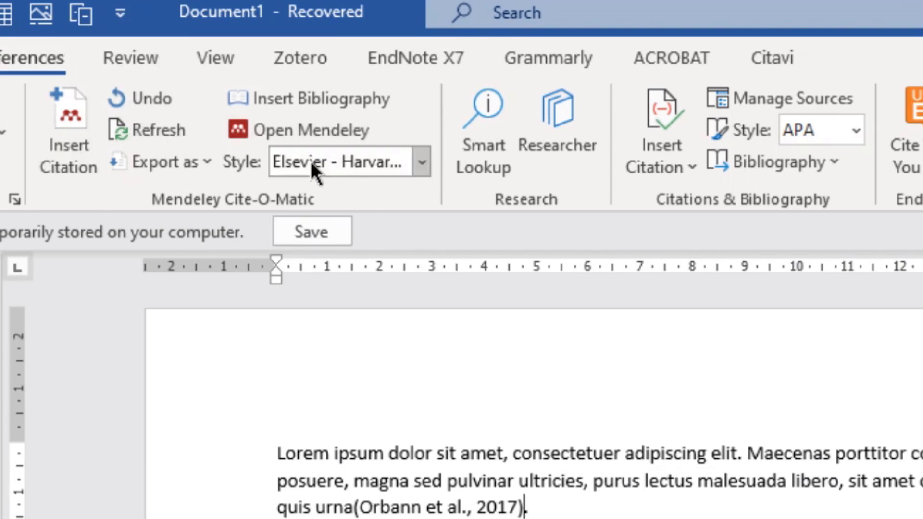
Step: Switch the citation style to Vancouver (superscript), then bring up More Styles
left_click(422, 163)
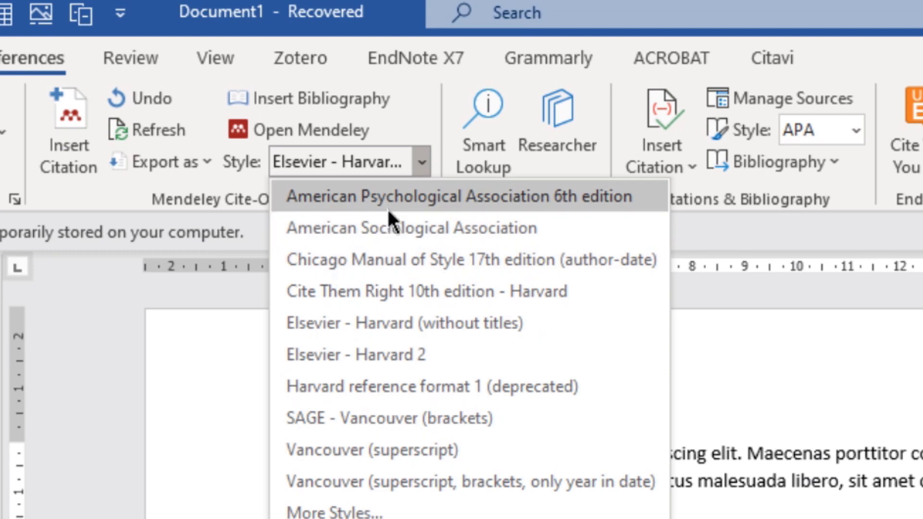
left_click(376, 451)
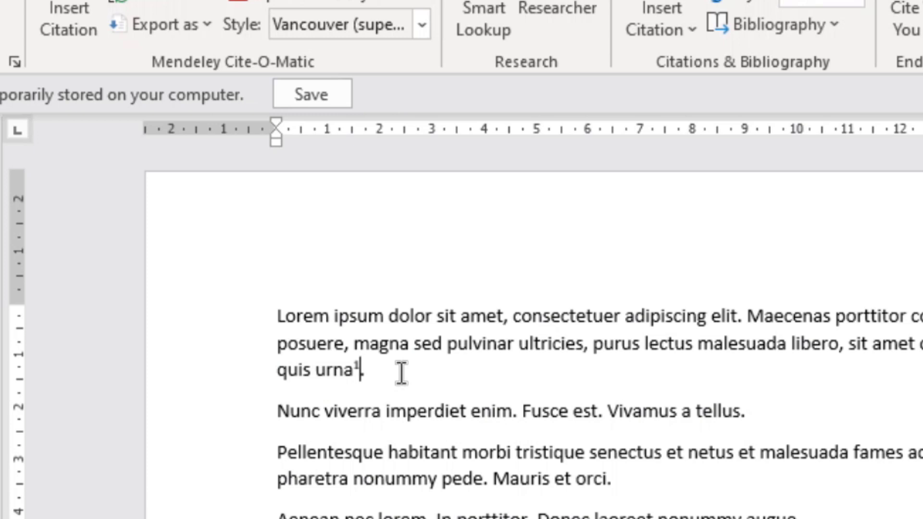
left_click(422, 25)
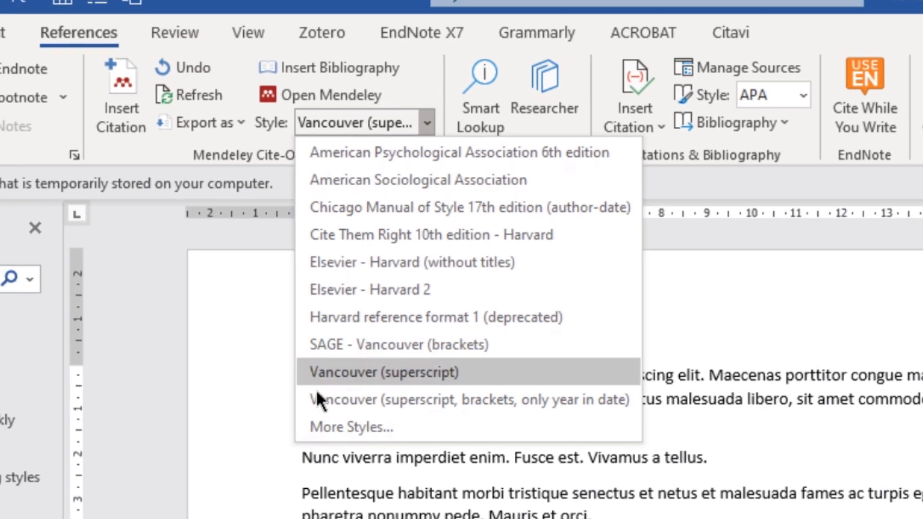
left_click(400, 426)
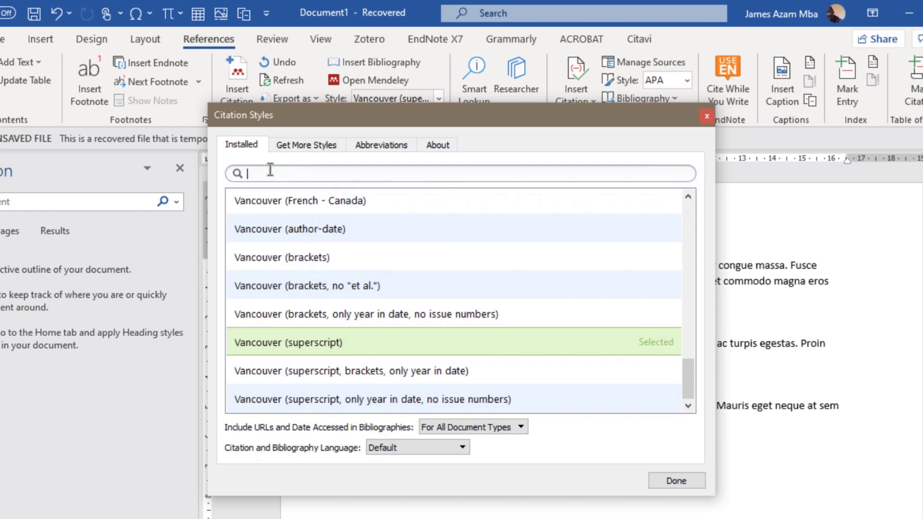
Step: Browse installed and downloadable styles, then close the style manager with Done, leaving Vancouver (superscript) unchanged
left_click_drag(688, 378, 681, 207)
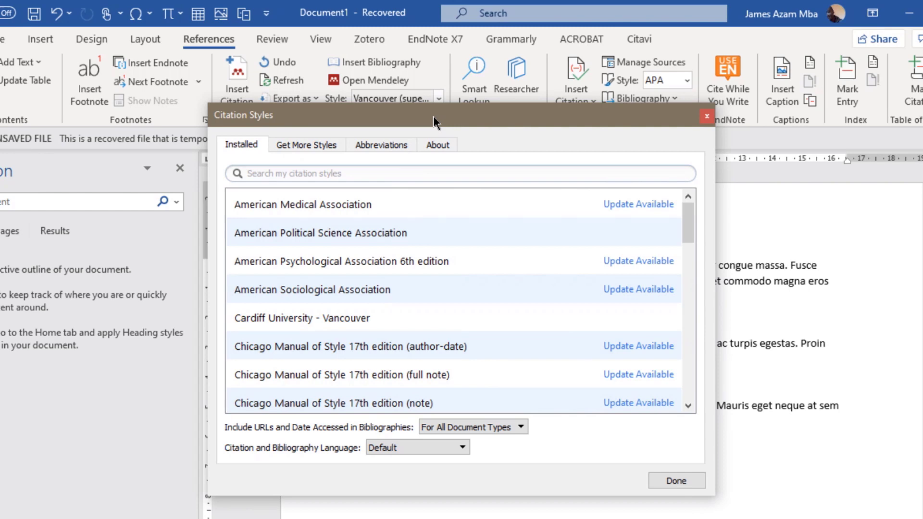
mouse_move(498, 120)
left_mouse_down()
mouse_move(478, 116)
mouse_move(721, 128)
mouse_move(535, 102)
mouse_move(485, 108)
left_mouse_up()
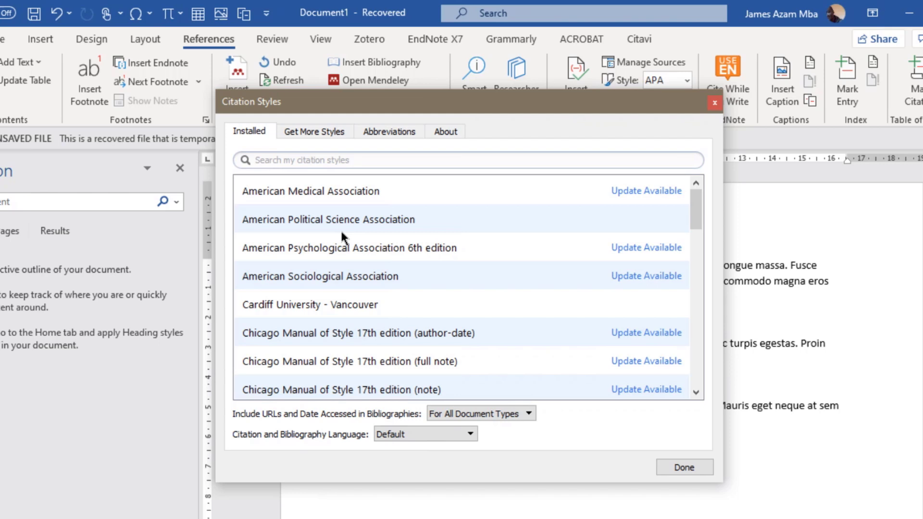
left_click(320, 130)
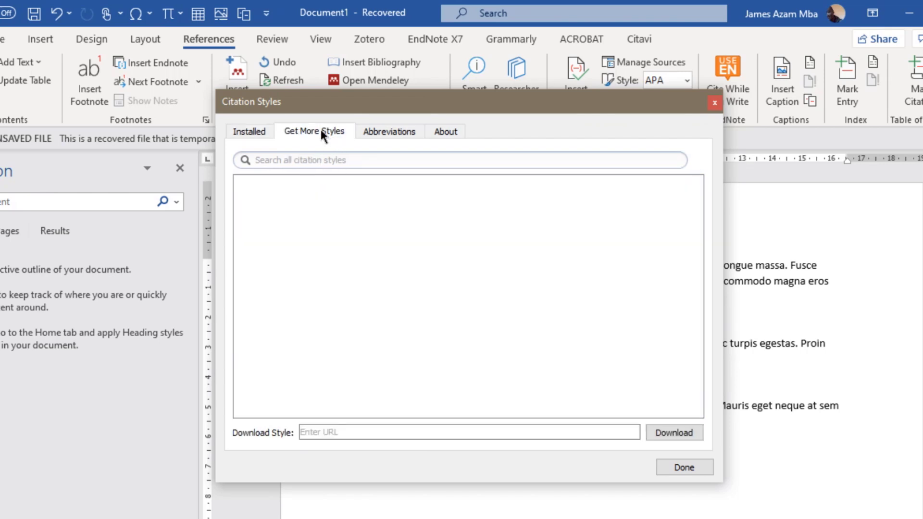
left_click(300, 159)
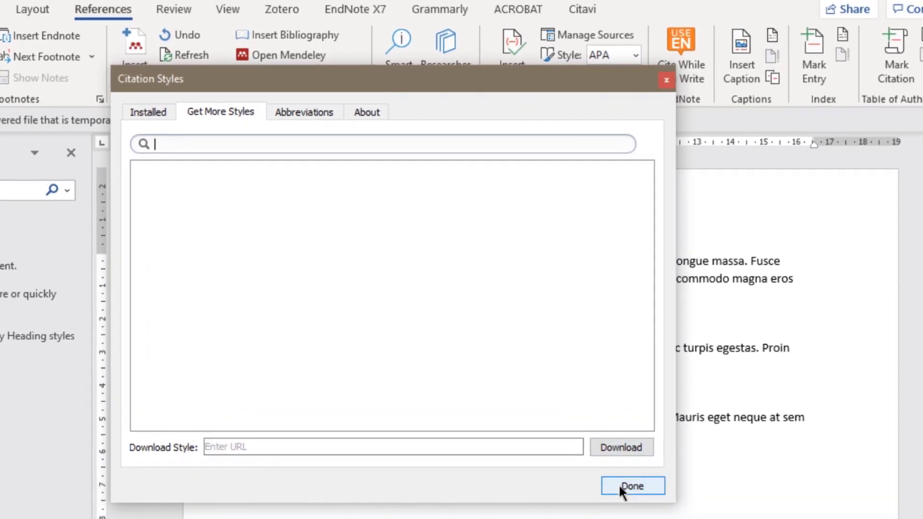
left_click(675, 468)
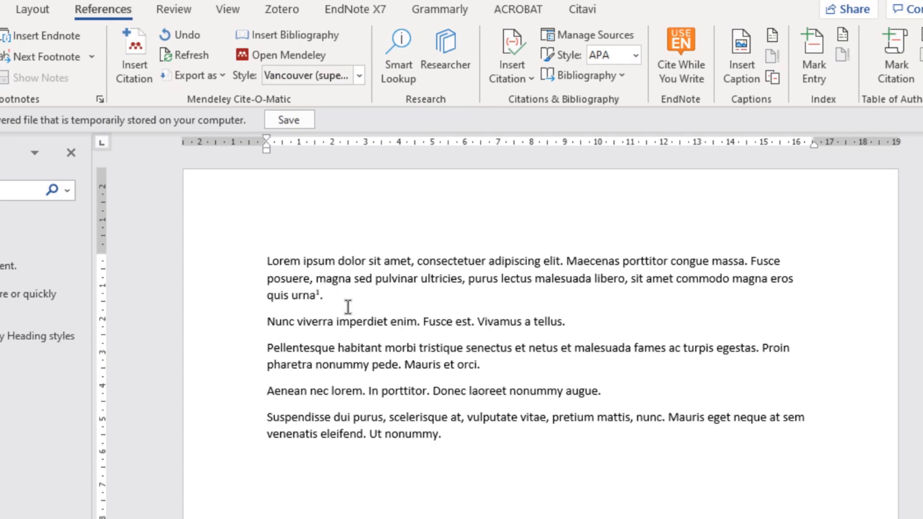
Step: Cite Cutts 2020 (found via 'rubella') after 'Mauris et orci', then add a blank paragraph at the end
left_click(475, 367)
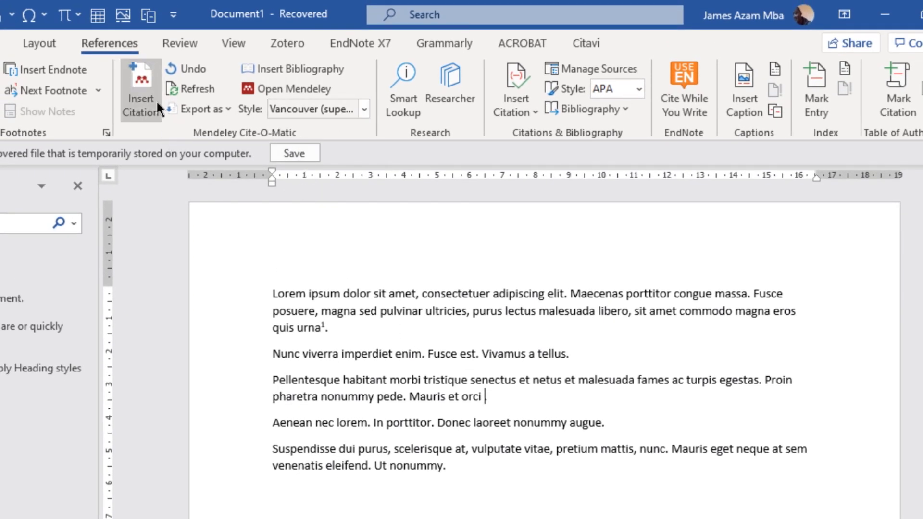
left_click(144, 89)
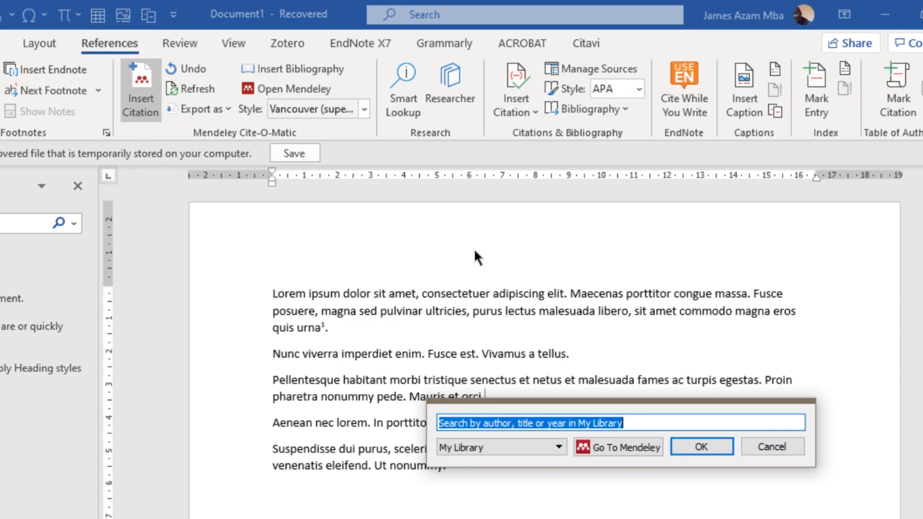
type("rubella")
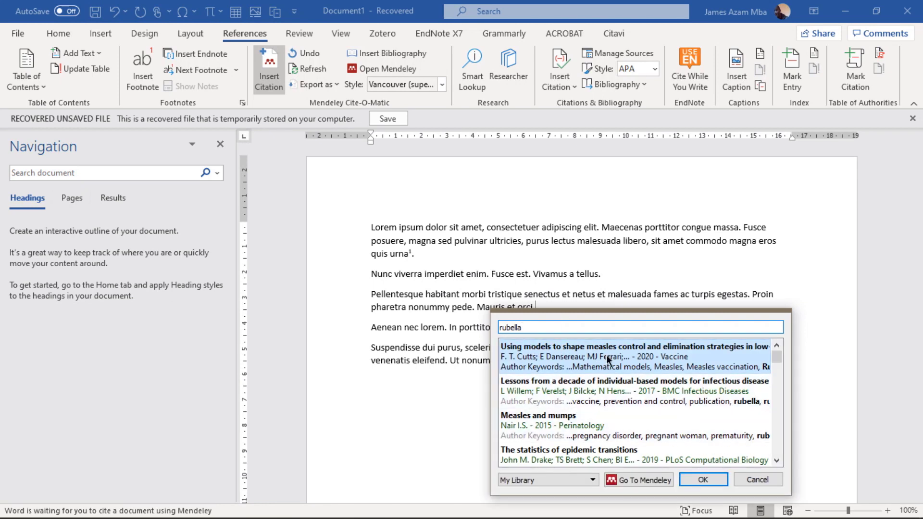
left_click(608, 355)
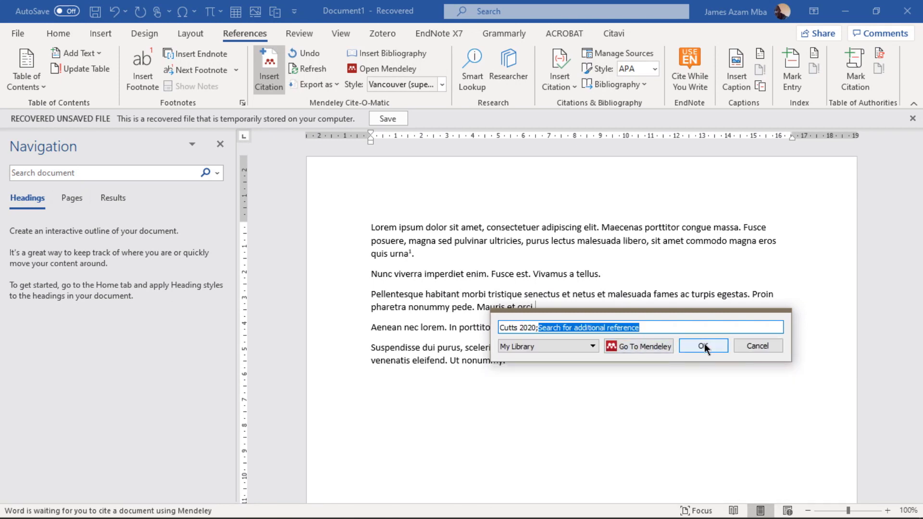
left_click(703, 346)
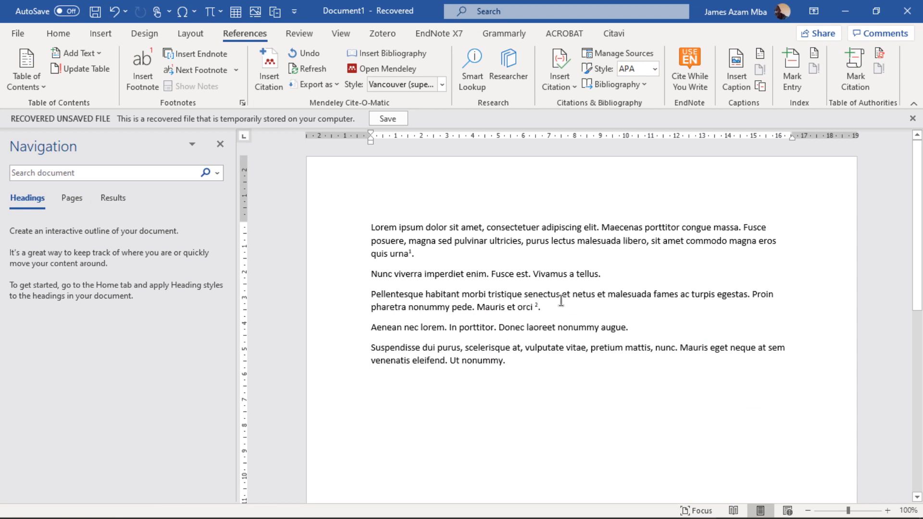
left_click(549, 359)
key("Return")
key("Return")
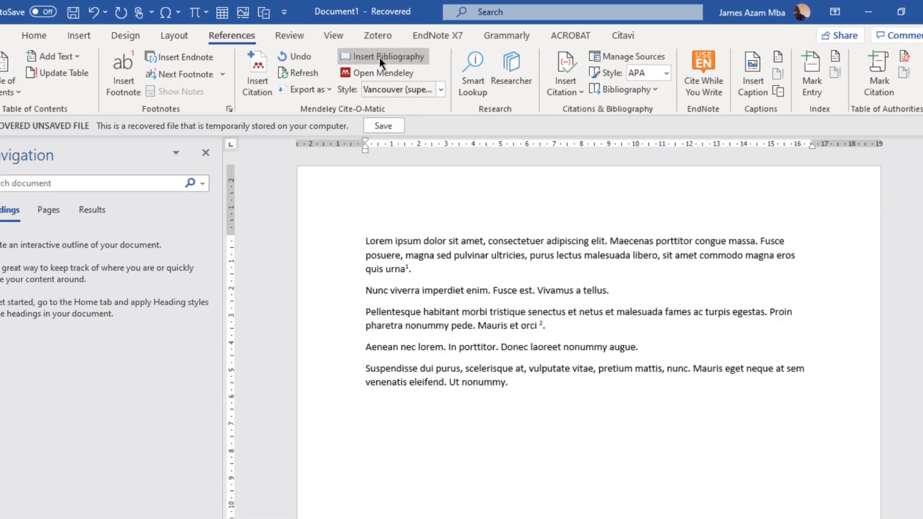
Step: Insert the Mendeley bibliography and put a 'References' heading above it
left_click(316, 99)
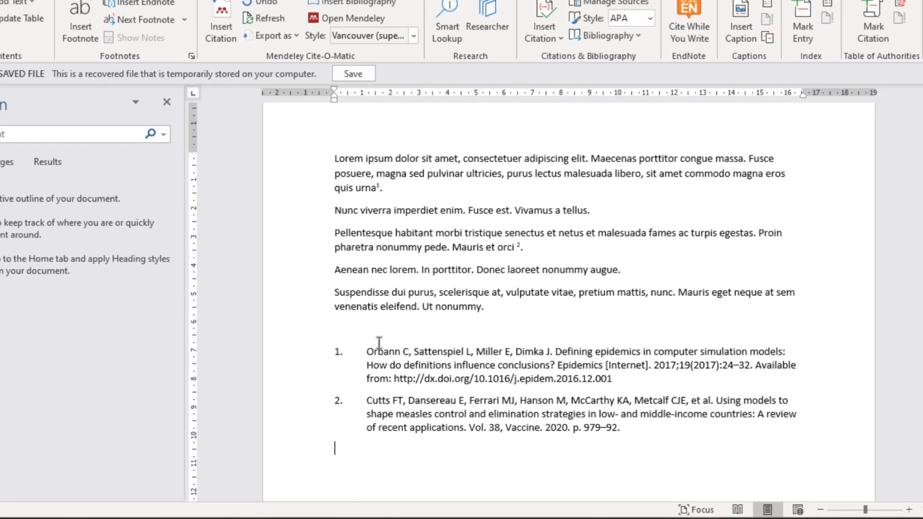
left_click(356, 310)
type("References")
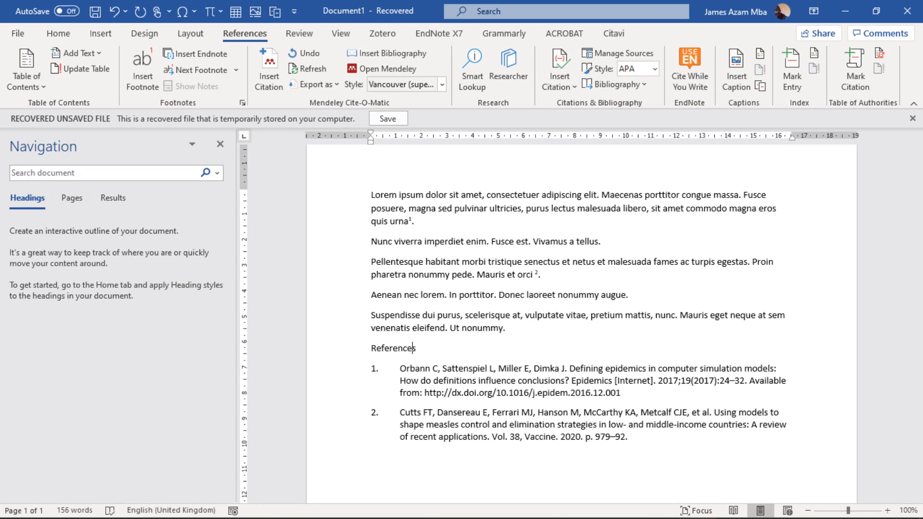
key("Return")
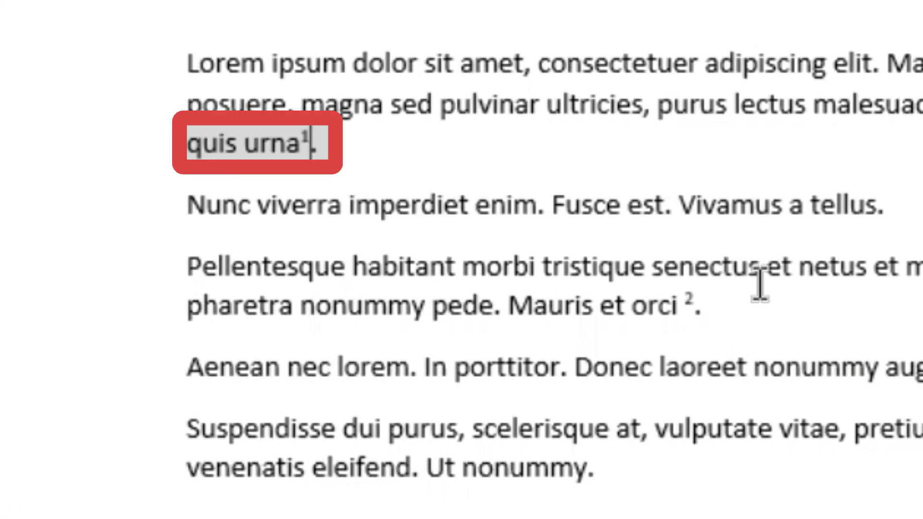
Step: Delete the Orbann citation after 'quis urna' and refresh so Cutts becomes reference 1
key("Delete")
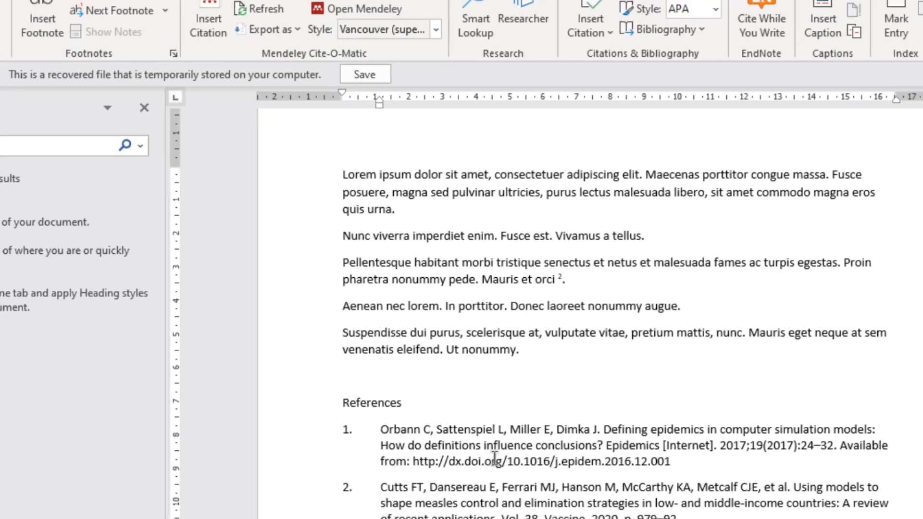
left_click(307, 125)
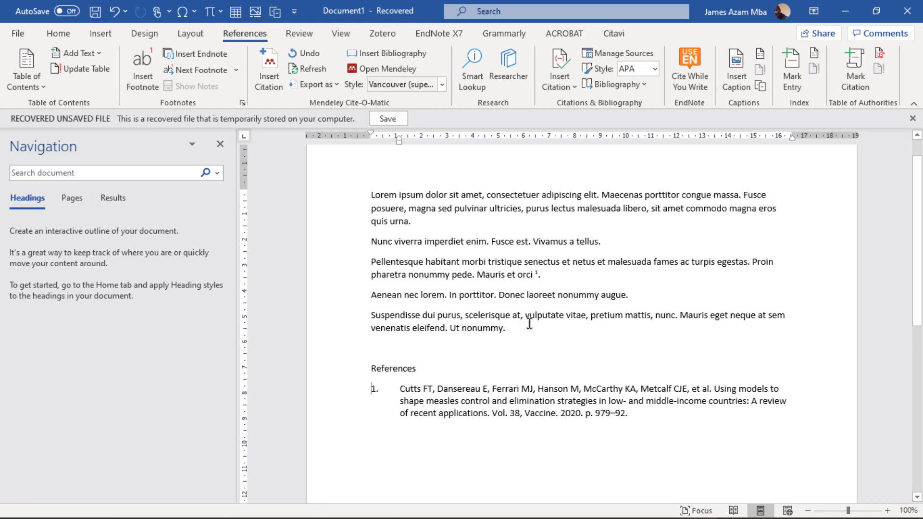
left_click(520, 327)
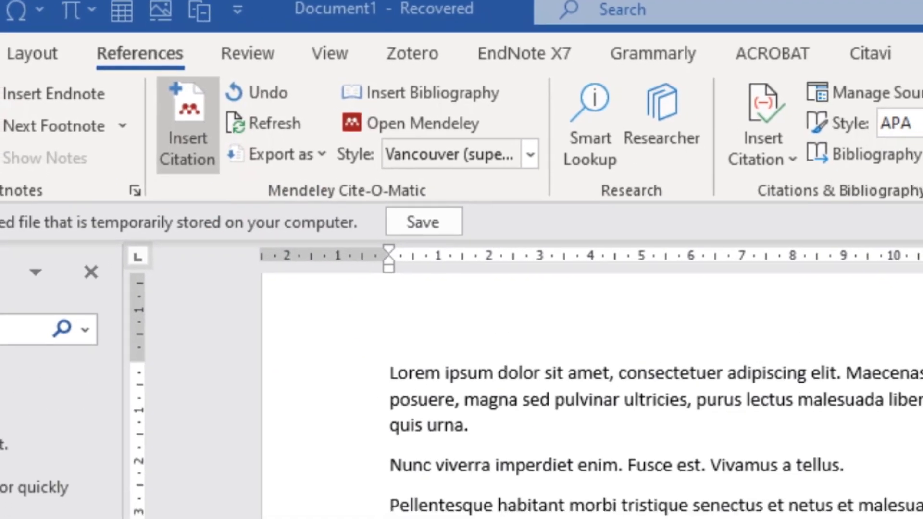
Step: Cite Cori 2013 and Dembek 2018 together after 'Ut nonummy' as superscript 2,3
left_click(192, 144)
type("measles")
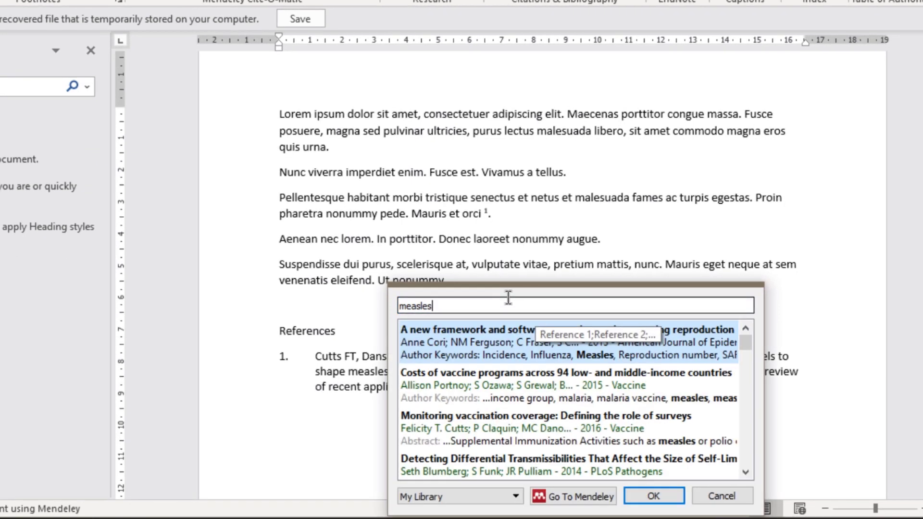
left_click(468, 423)
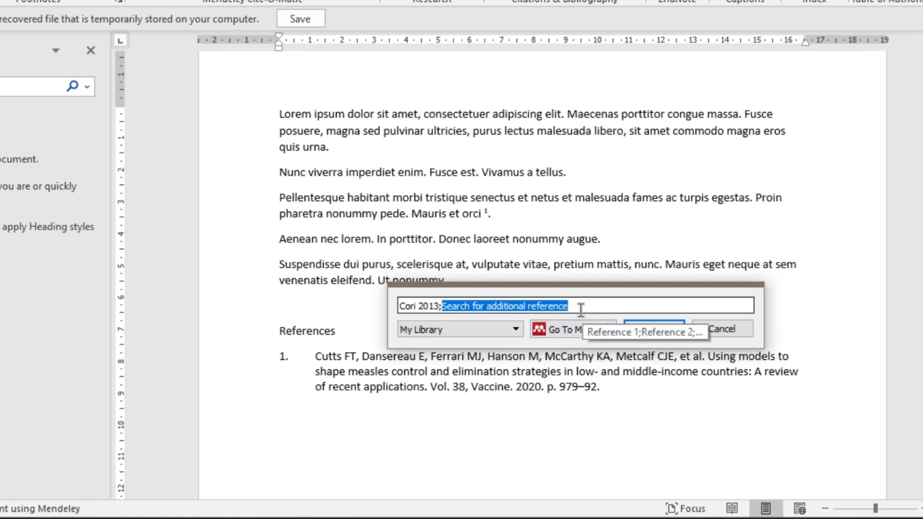
type("malaria")
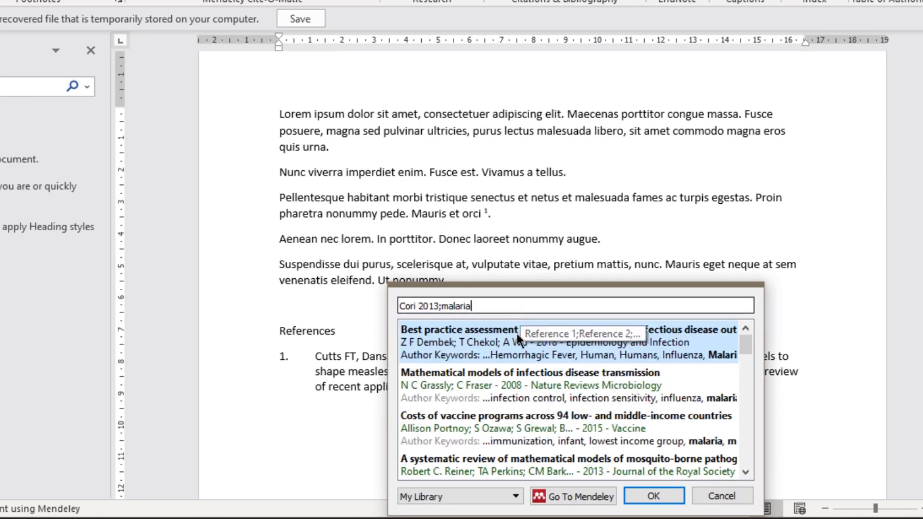
left_click(498, 340)
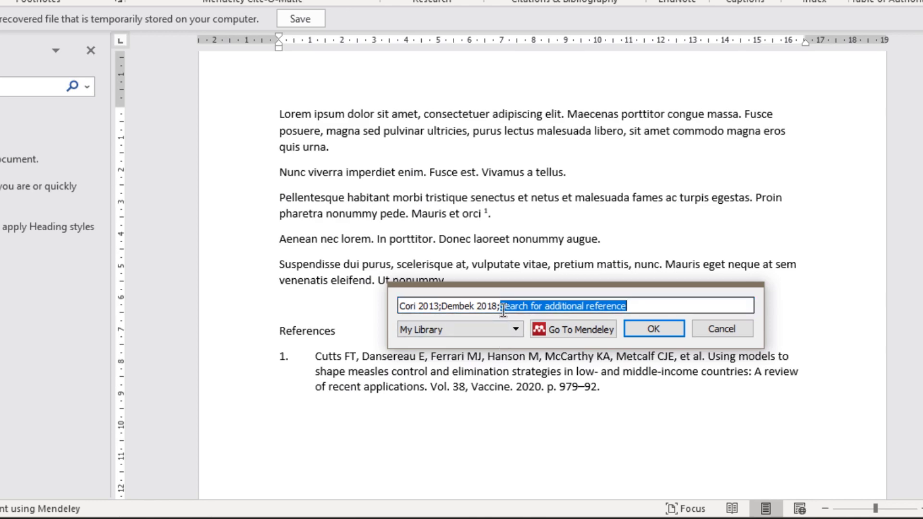
left_click(651, 329)
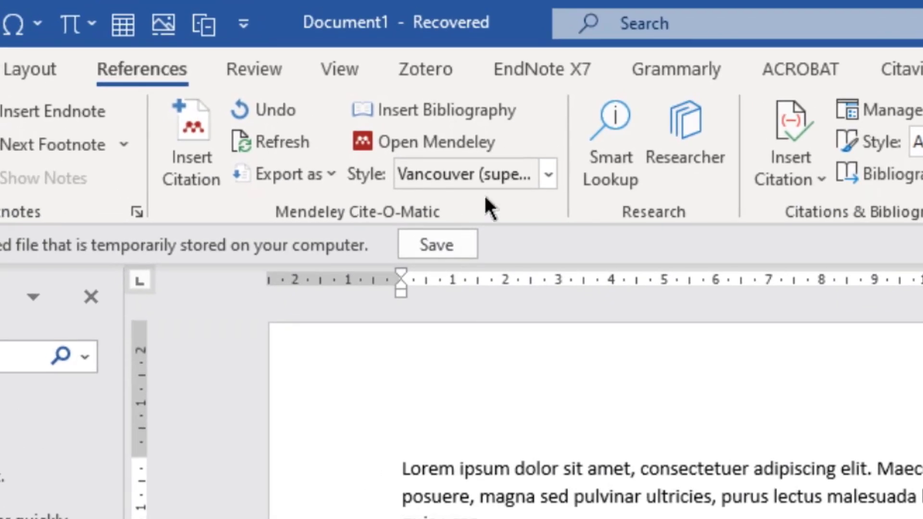
Step: Change the citation style to American Psychological Association 6th edition and review the APA reference list
left_click(546, 174)
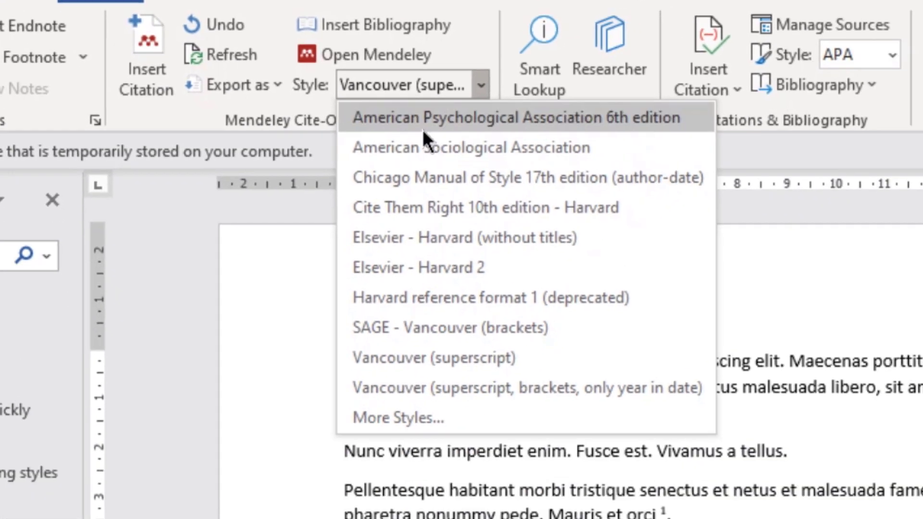
left_click(489, 209)
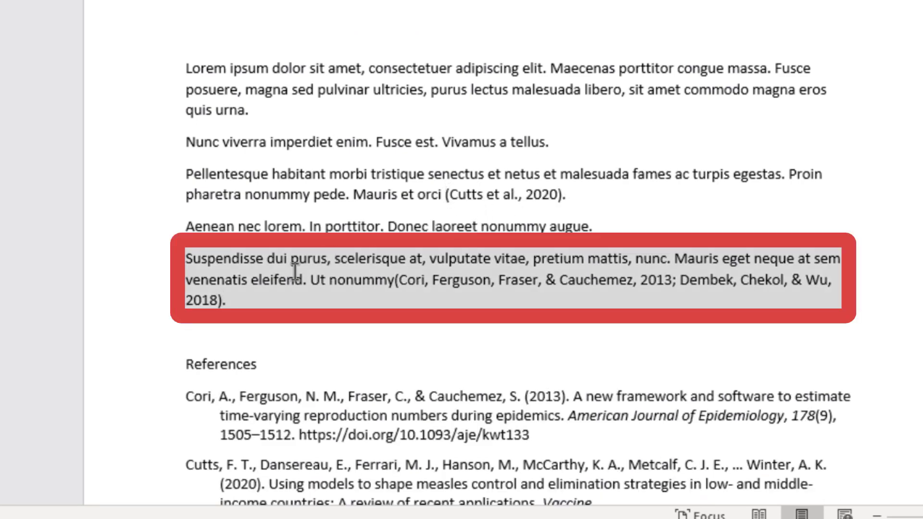
scroll(519, 221, "down", 2)
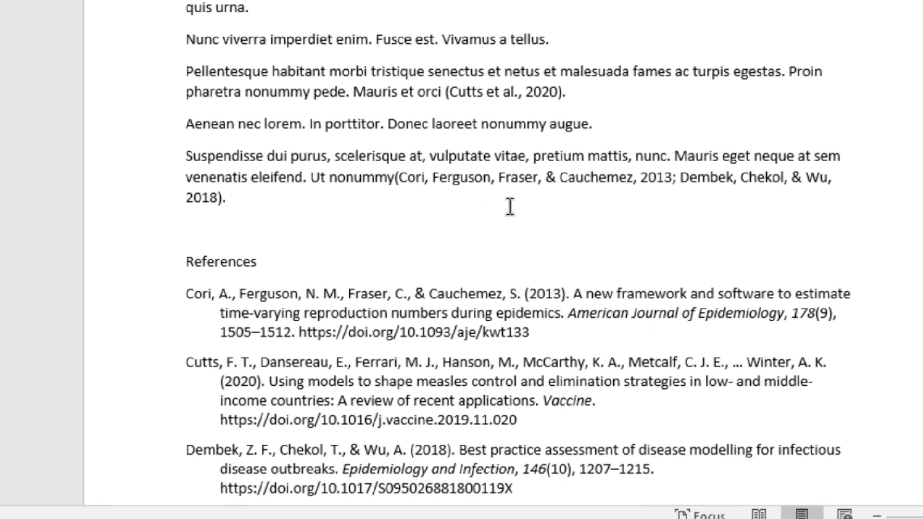
scroll(416, 208, "down", 1)
scroll(422, 200, "up", 3)
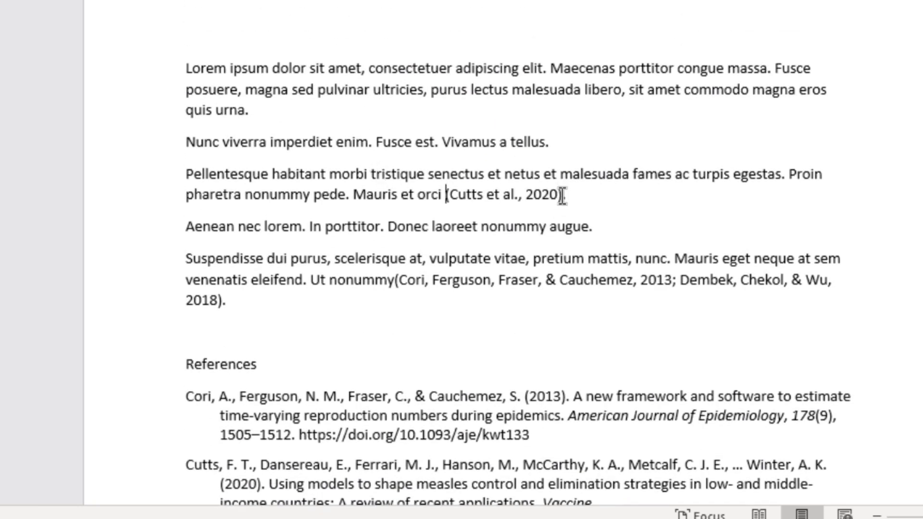
left_click(561, 195)
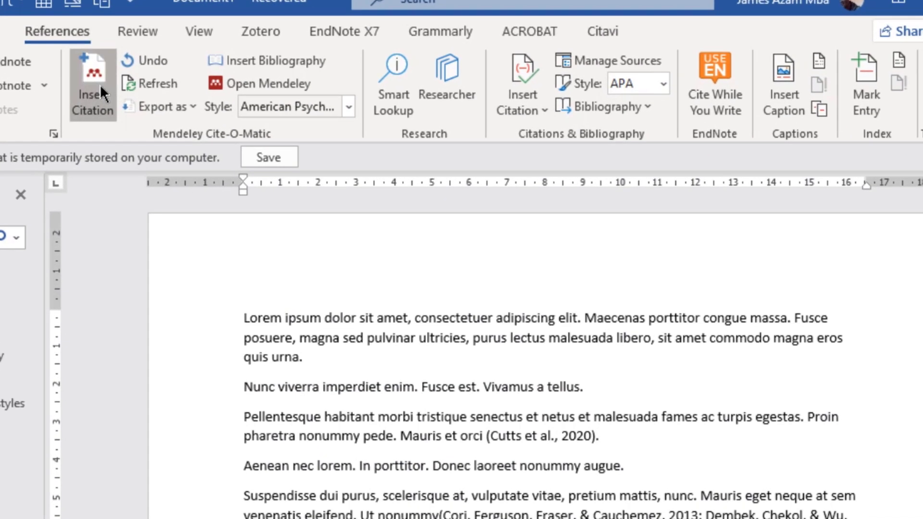
Step: Search 'cov' and insert a (Gonçalves, 2020) citation right after (Cutts et al., 2020)
left_click(100, 85)
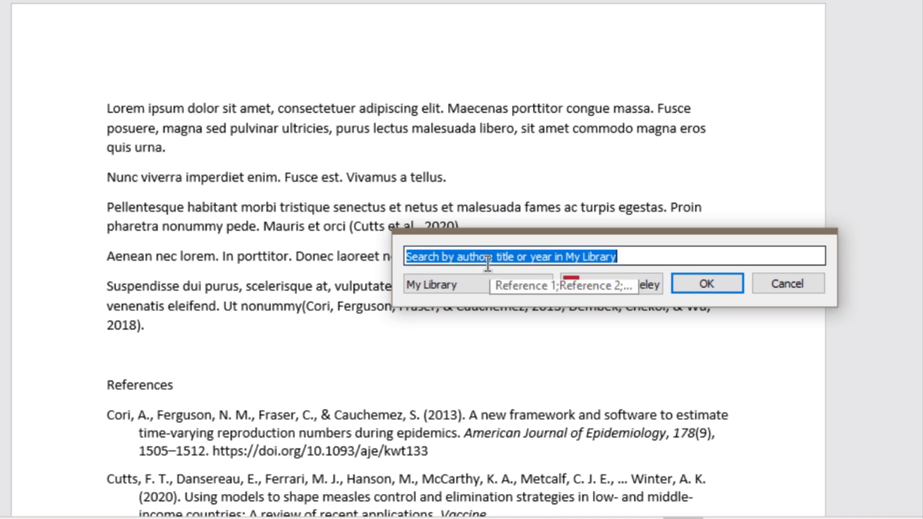
type("covid19")
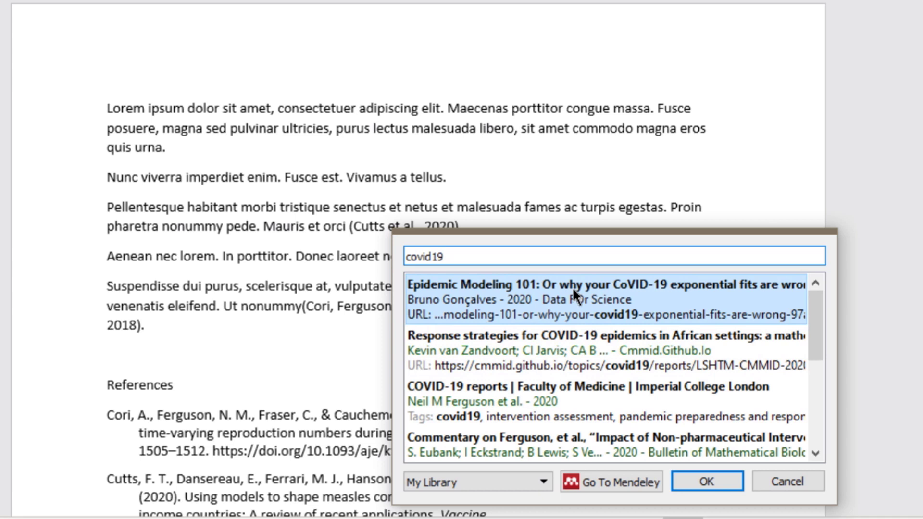
left_click(570, 290)
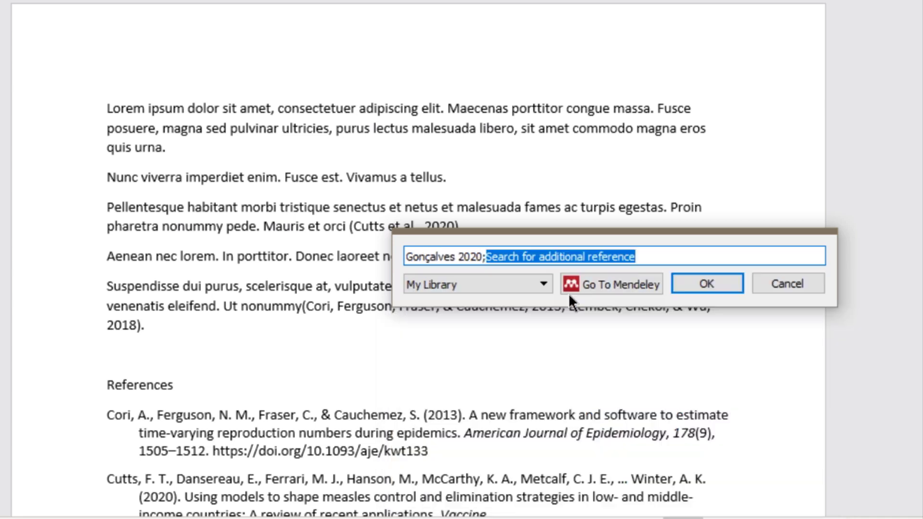
left_click(684, 283)
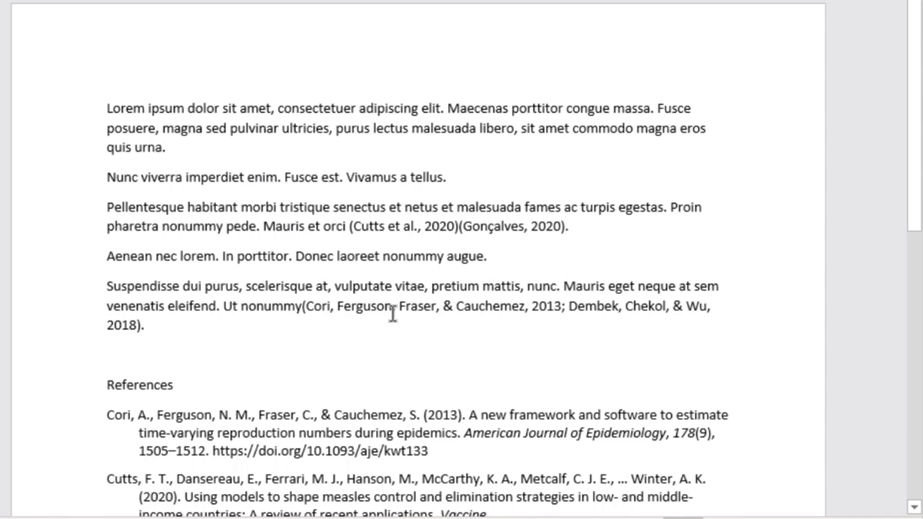
left_click(303, 307)
Step: Merge the adjacent Cutts and Gonçalves citations into a single citation
left_click(350, 228)
left_click(566, 229, "shift")
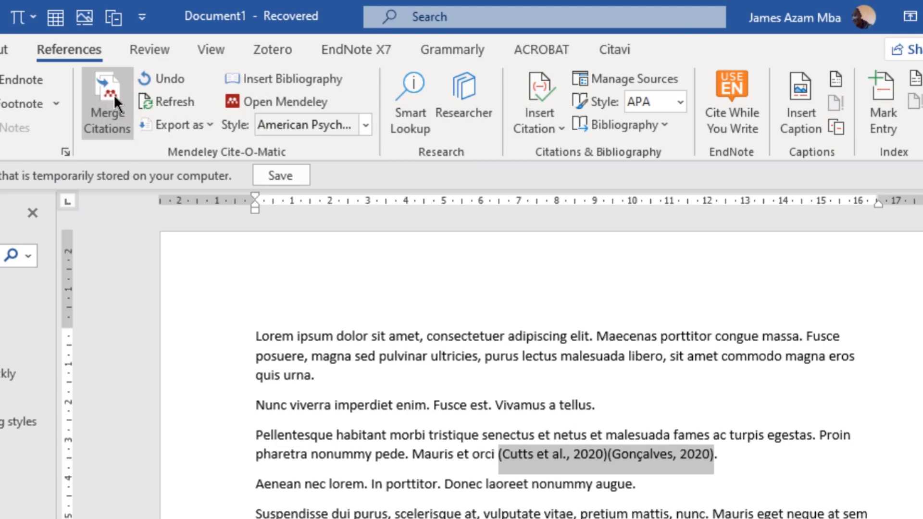
left_click(114, 94)
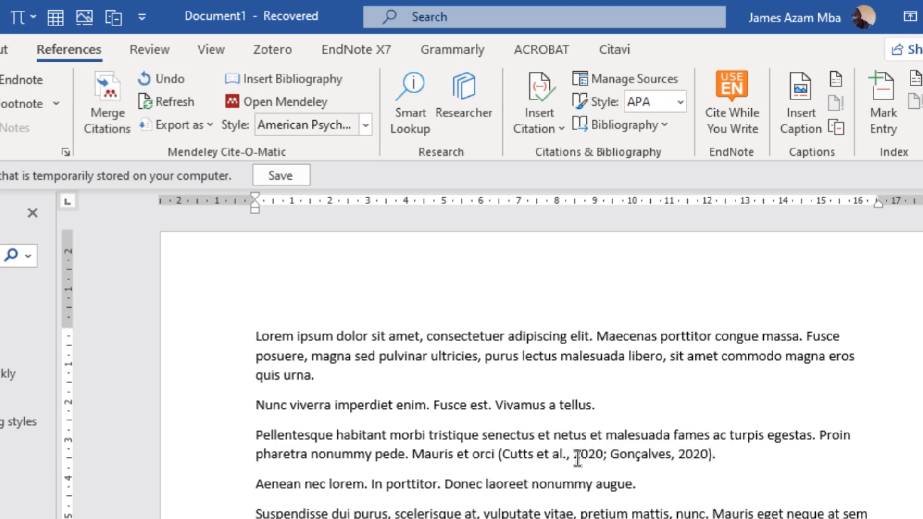
Step: Apply the SAGE - Vancouver (brackets) citation style to get numbered brackets and a References list
left_click(366, 125)
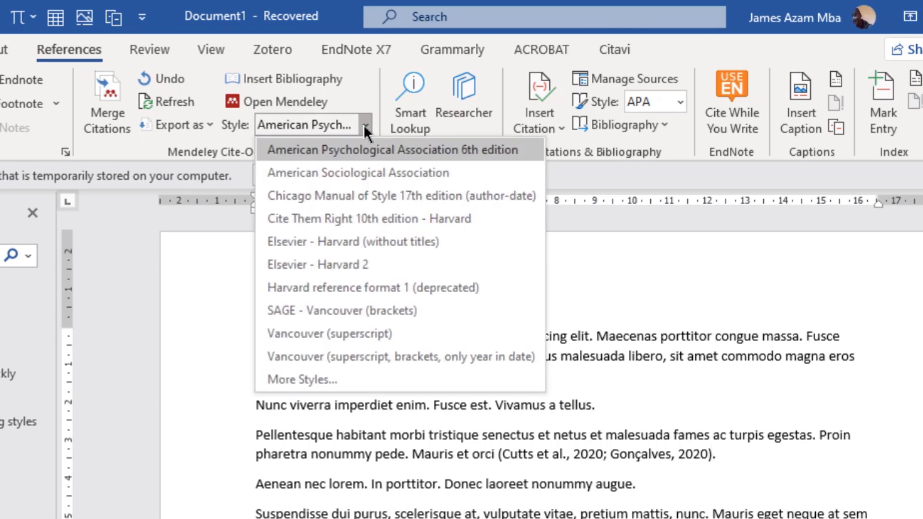
left_click(365, 313)
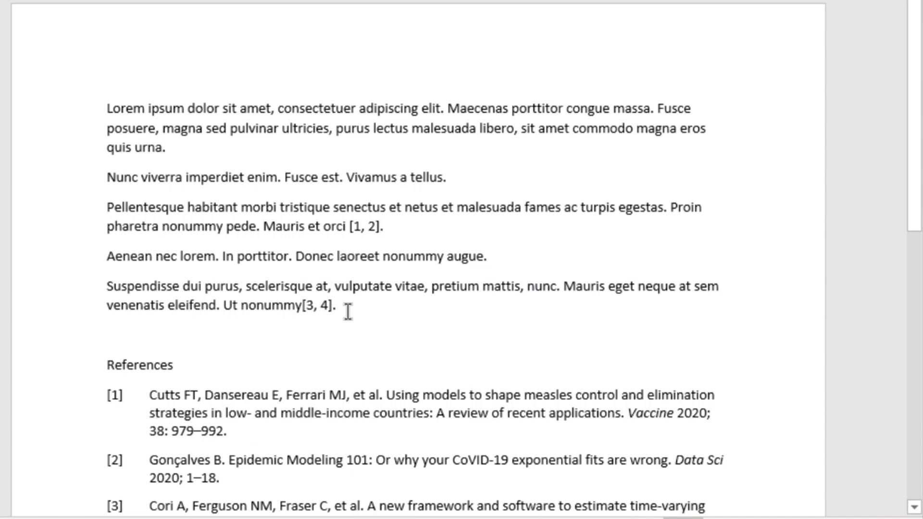
scroll(394, 248, "down", 3)
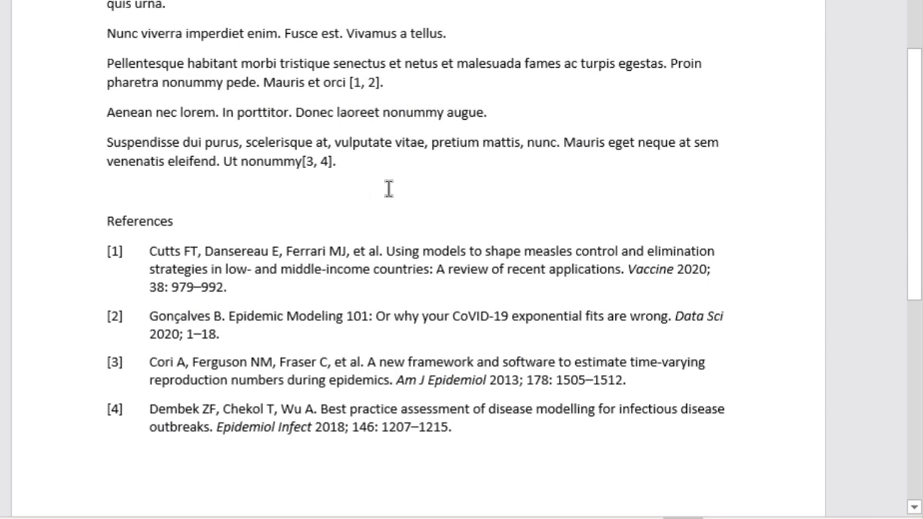
scroll(388, 188, "up", 2)
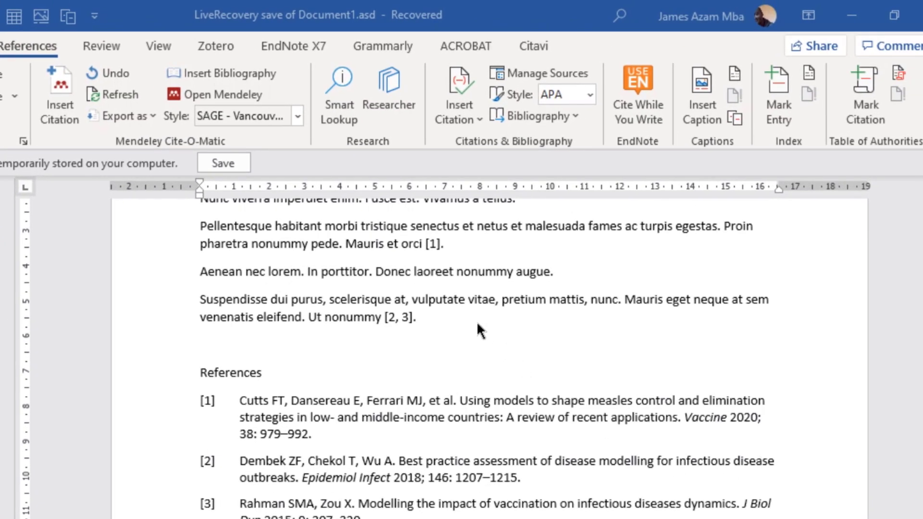
Step: Edit the 'Ut nonummy' [2, 3] citation to delete the Rahman 2015 entry, leaving [2]
left_click(429, 318)
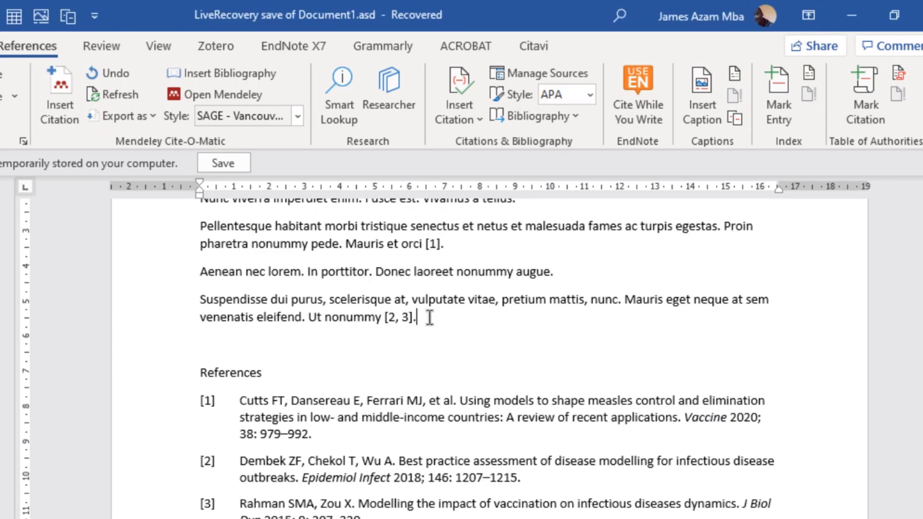
left_click(399, 317)
scroll(404, 327, "up", 2)
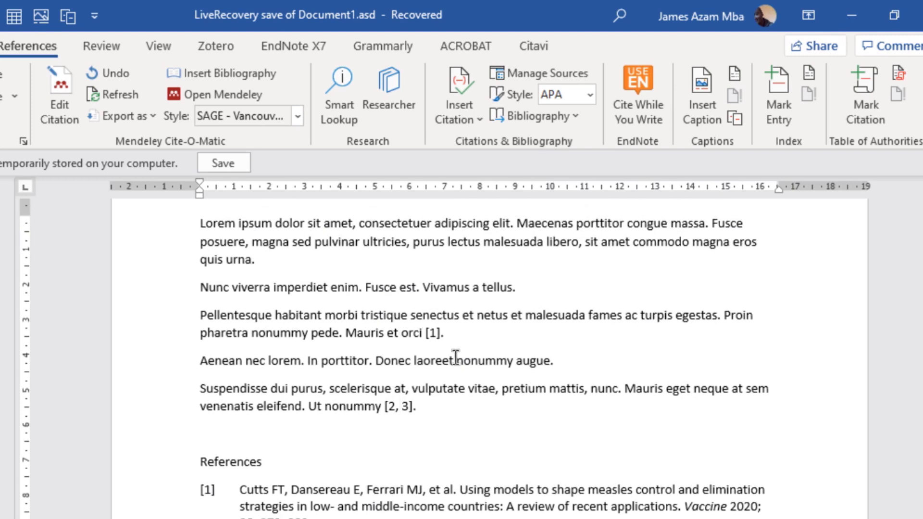
left_click(62, 93)
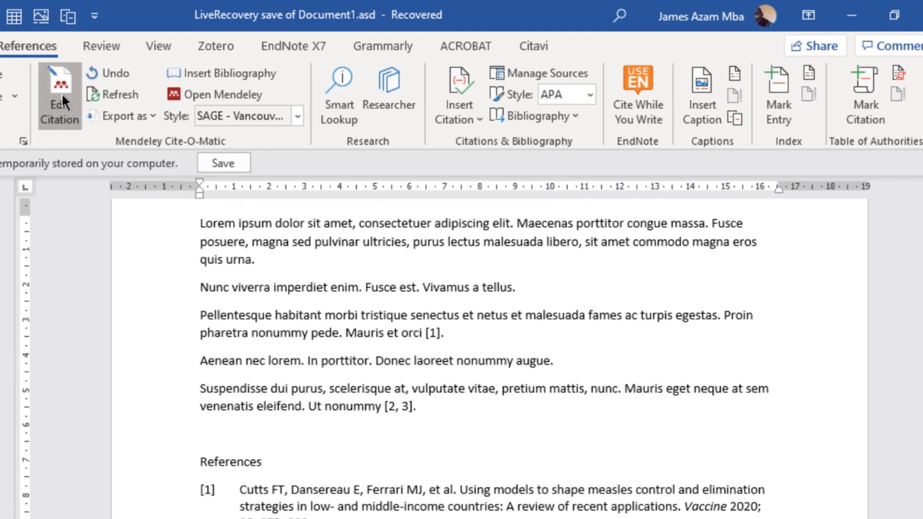
left_click(461, 434)
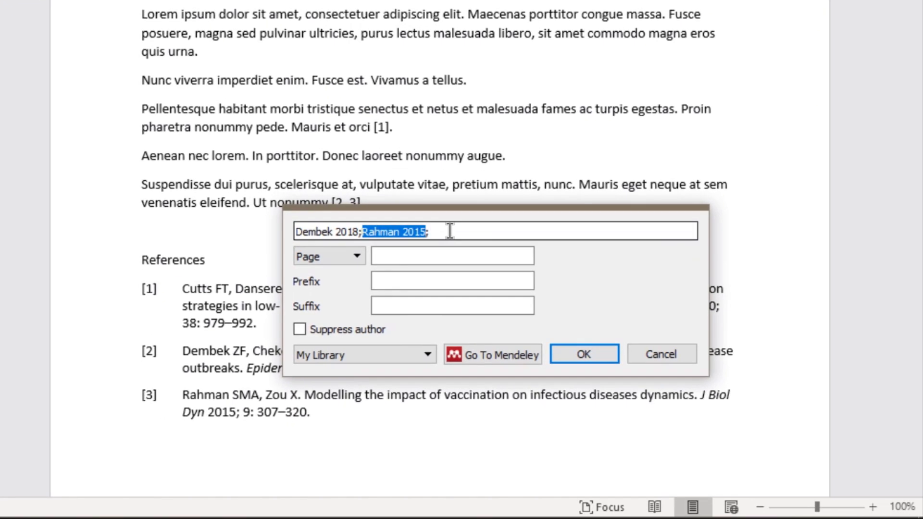
left_click(466, 308)
left_click(449, 231)
key("BackSpace")
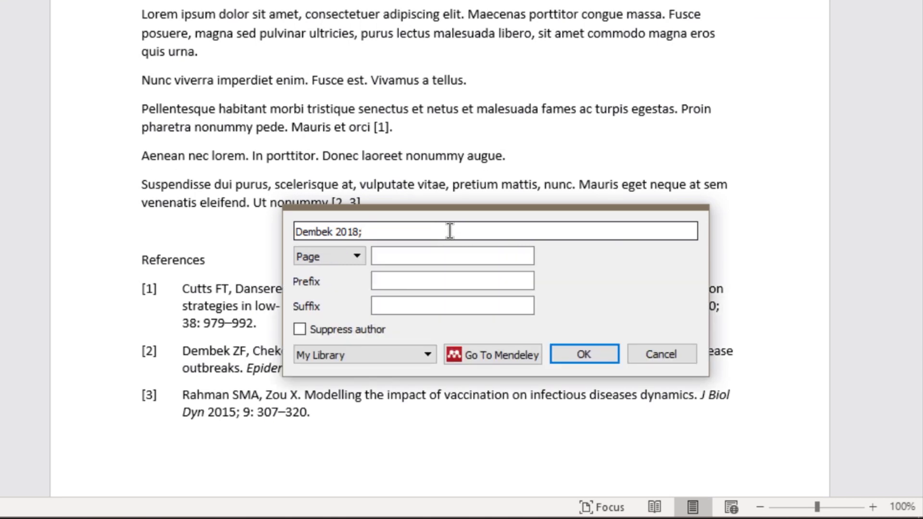
left_click(559, 352)
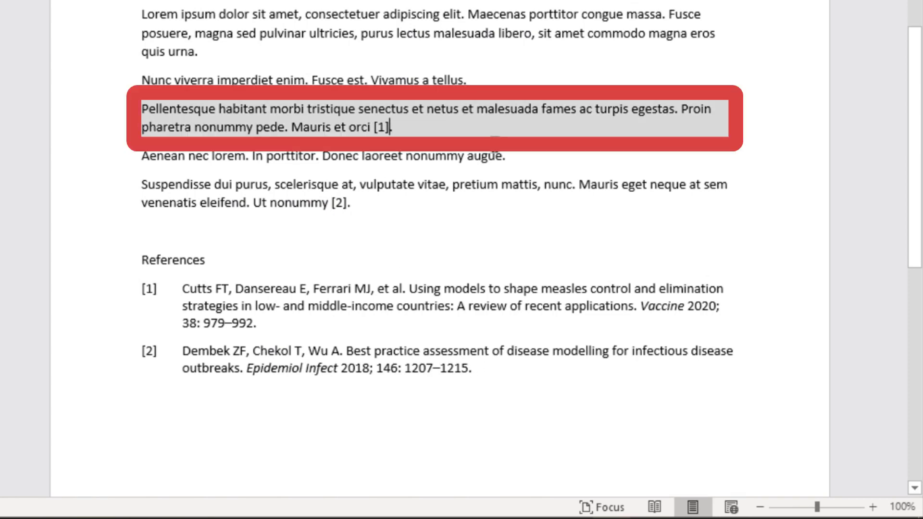
Step: Delete the Cutts citation after 'Mauris et orci' and refresh so only Dembek 2018 remains as [1]
key("BackSpace")
key("BackSpace")
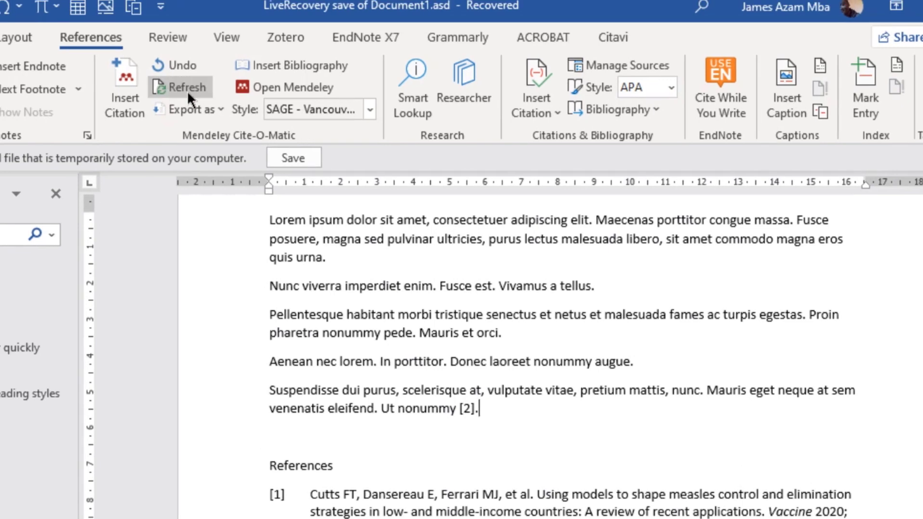
left_click(181, 79)
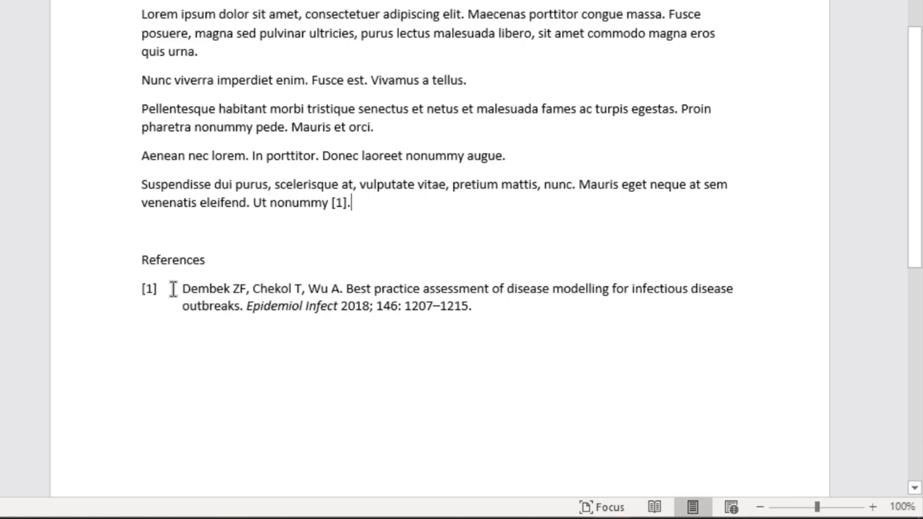
left_click_drag(173, 289, 478, 332)
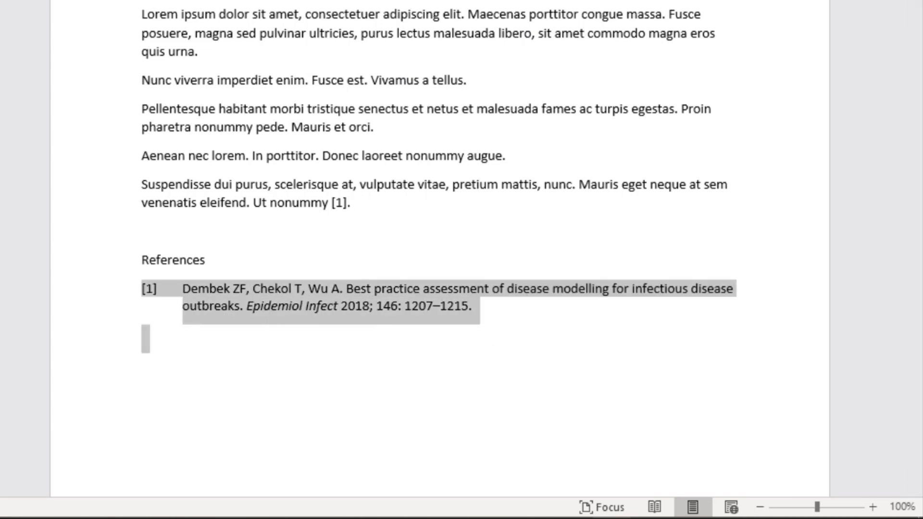
left_click(374, 199)
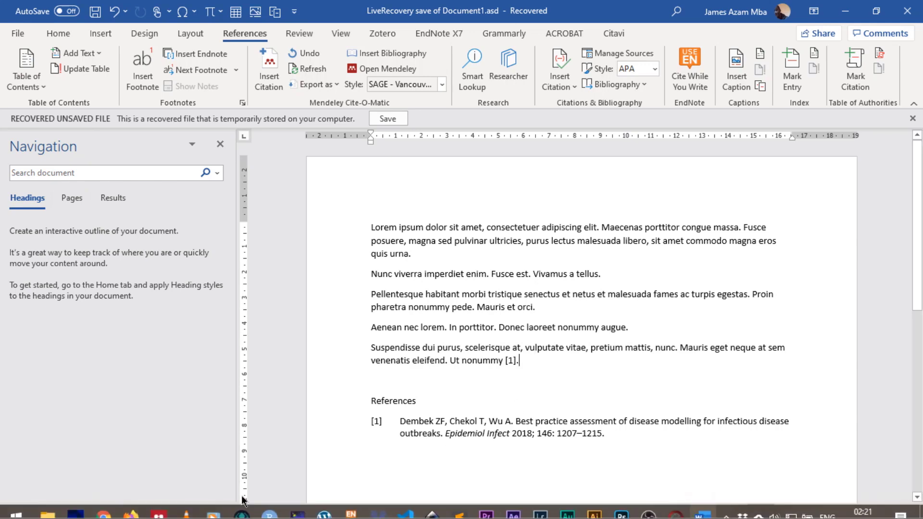
left_click(157, 514)
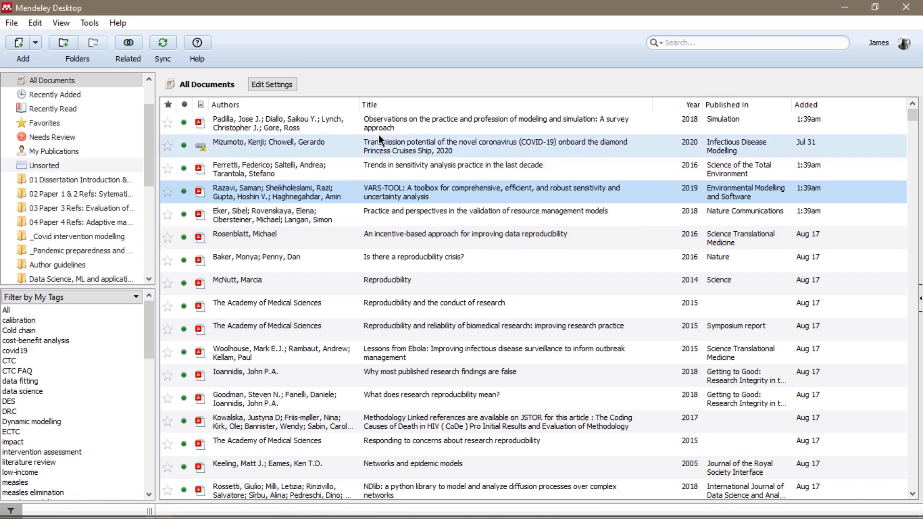
left_click(393, 126)
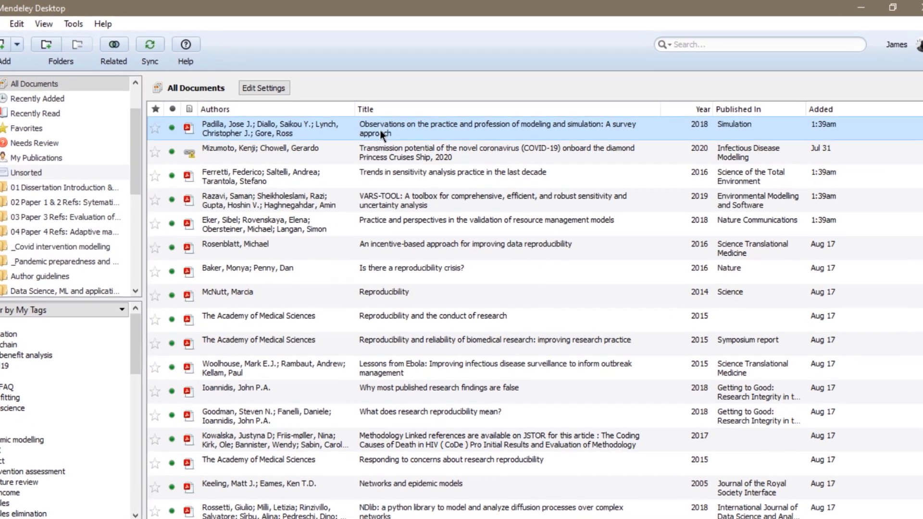
left_click(387, 141)
left_click(379, 135)
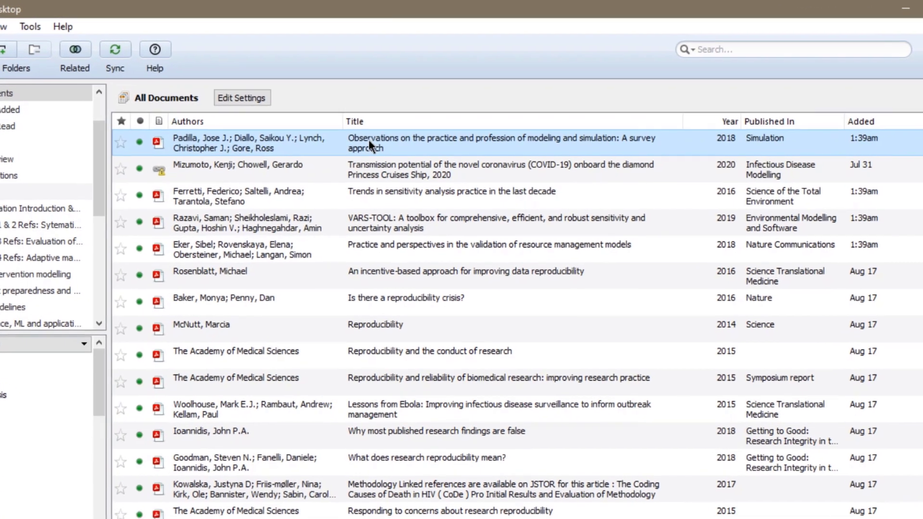
right_click(377, 133)
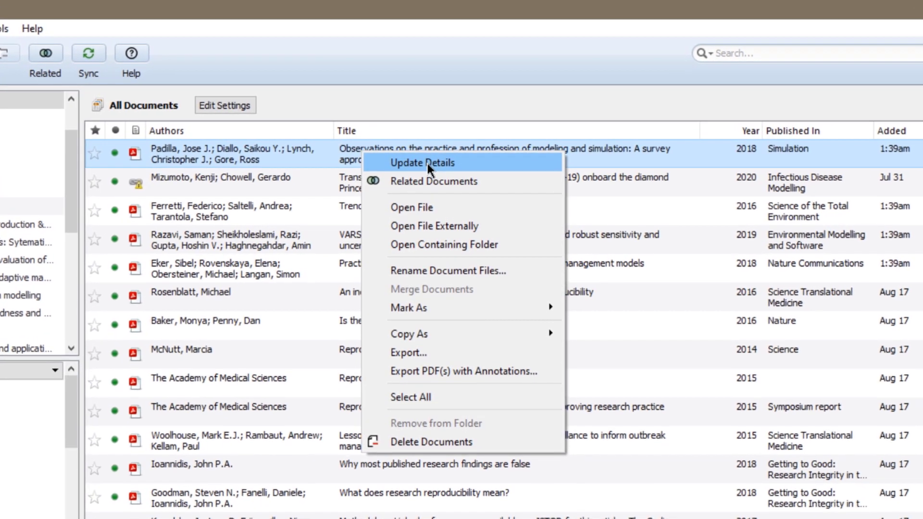
left_click(428, 164)
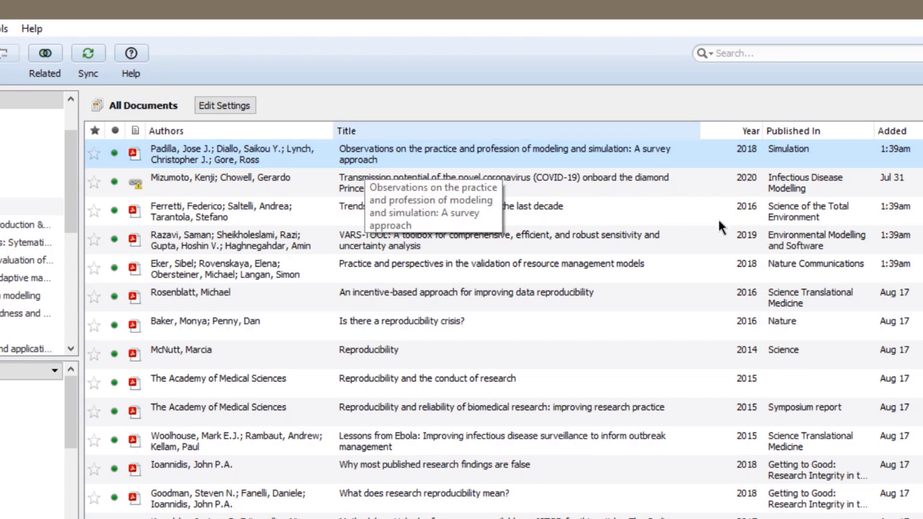
key("alt+Tab")
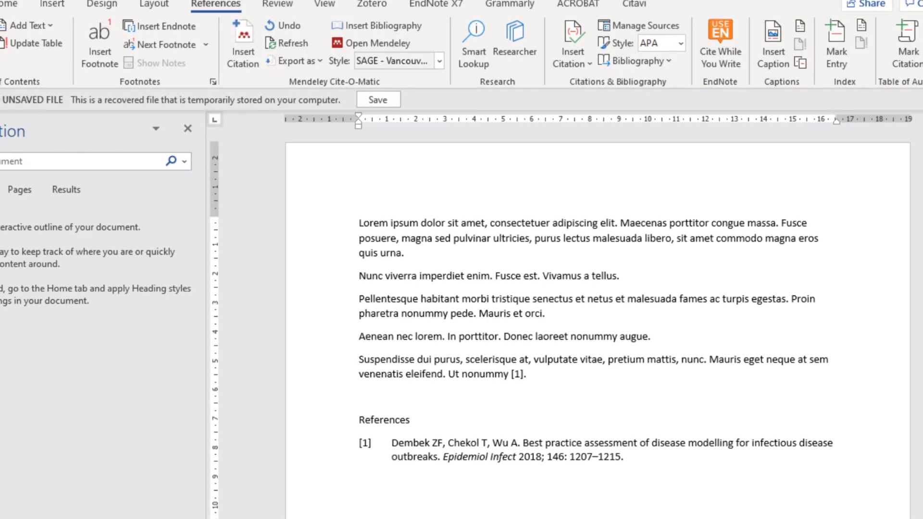
Step: Place the cursor after the final 'Ut nonummy [1].' citation
left_click(543, 372)
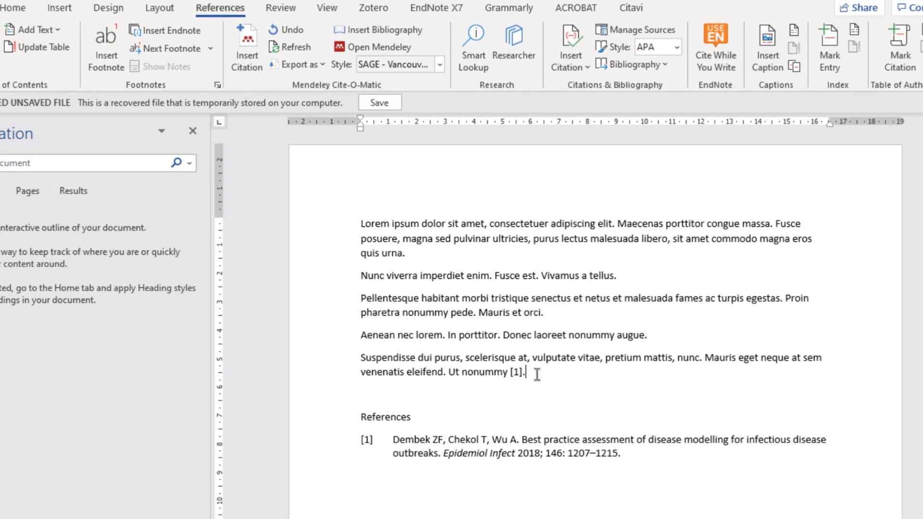